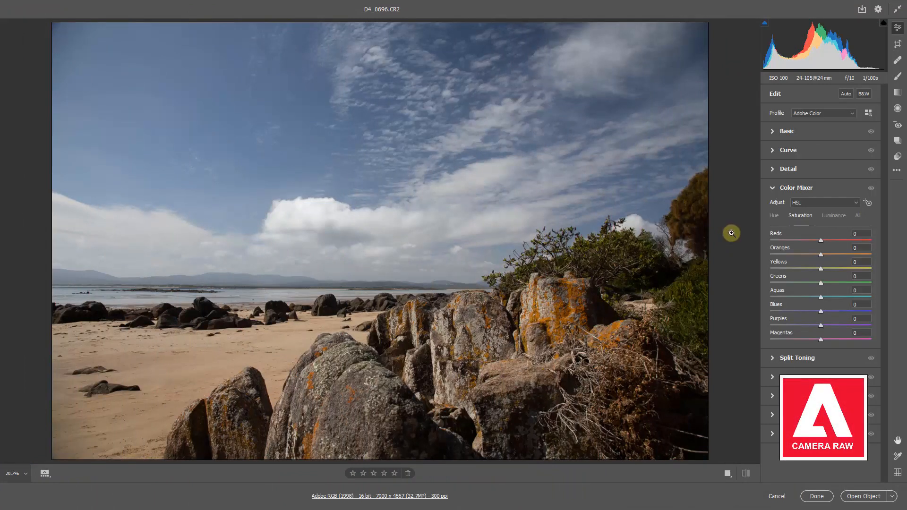
- Try shifting the Blues hue to +70 in the Color Mixer, and reset it
{"action": "left_click", "coordinate": [775, 217]}
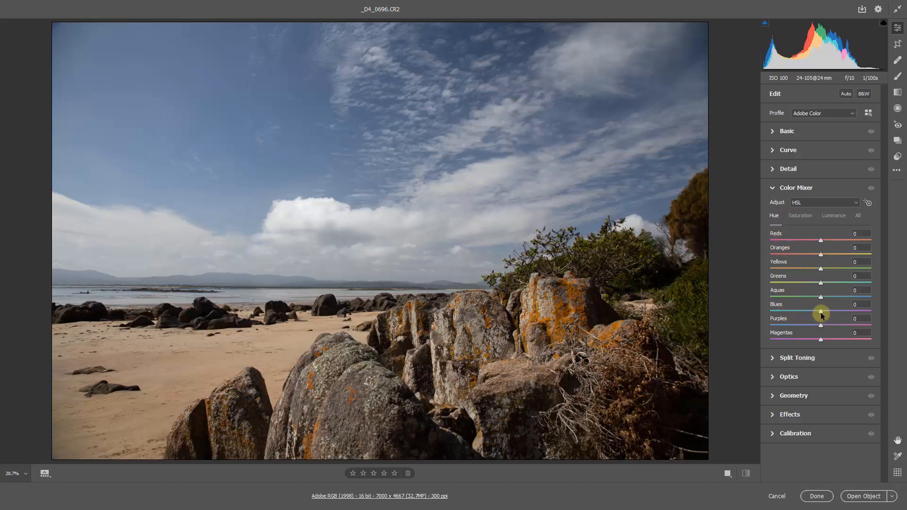
{"action": "left_click_drag", "start_coordinate": [821, 313], "coordinate": [855, 310]}
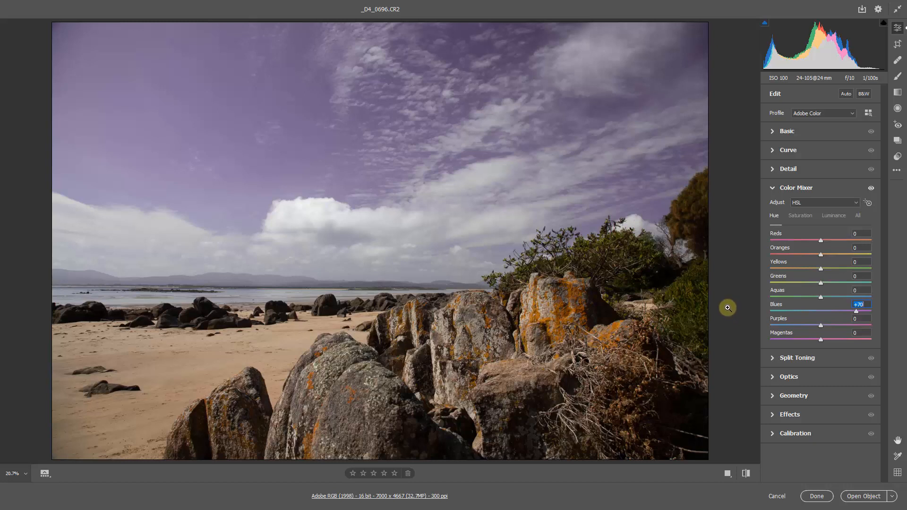
{"action": "double_click", "coordinate": [857, 314]}
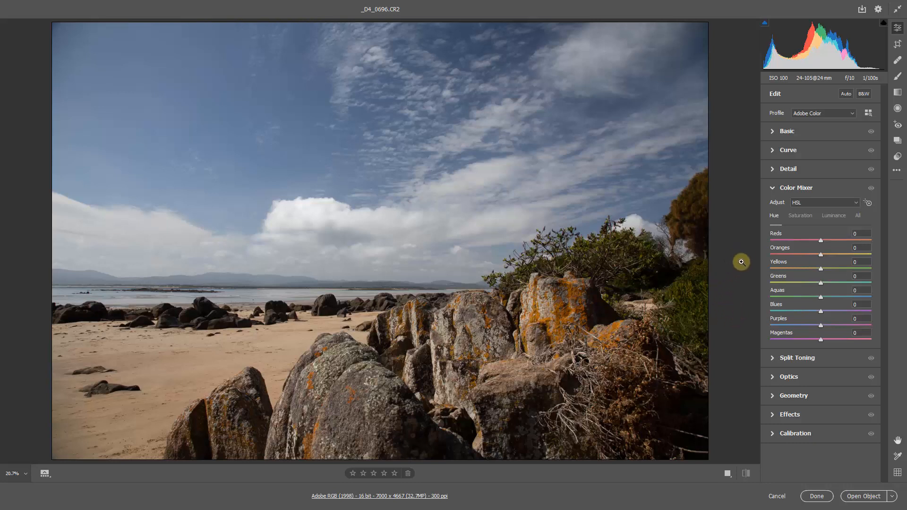
- Try the Blues luminance in the Color Mixer at +99 and near its darkest extreme
{"action": "left_click", "coordinate": [804, 218]}
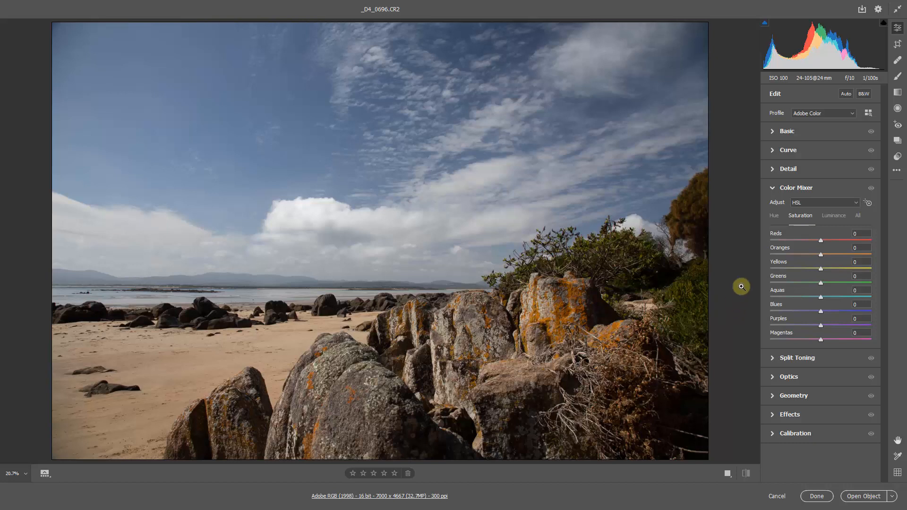
{"action": "left_click", "coordinate": [835, 217]}
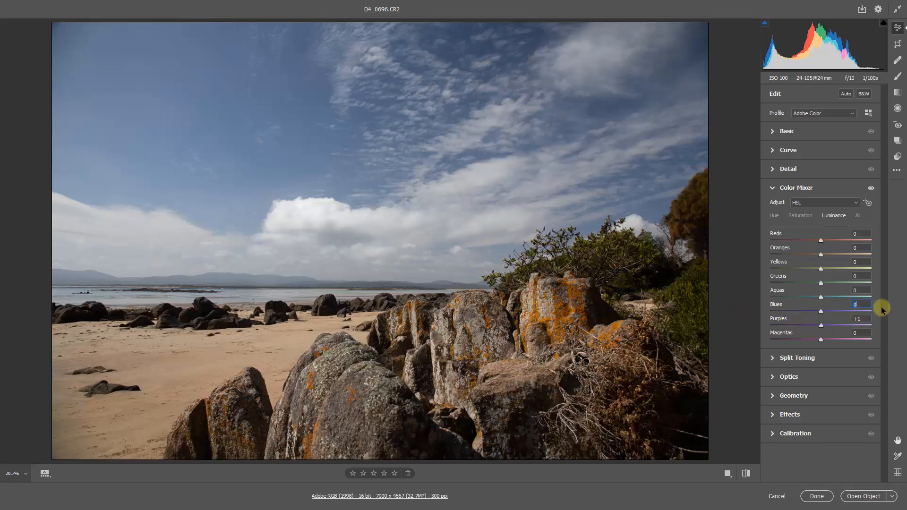
{"action": "left_click", "coordinate": [872, 310]}
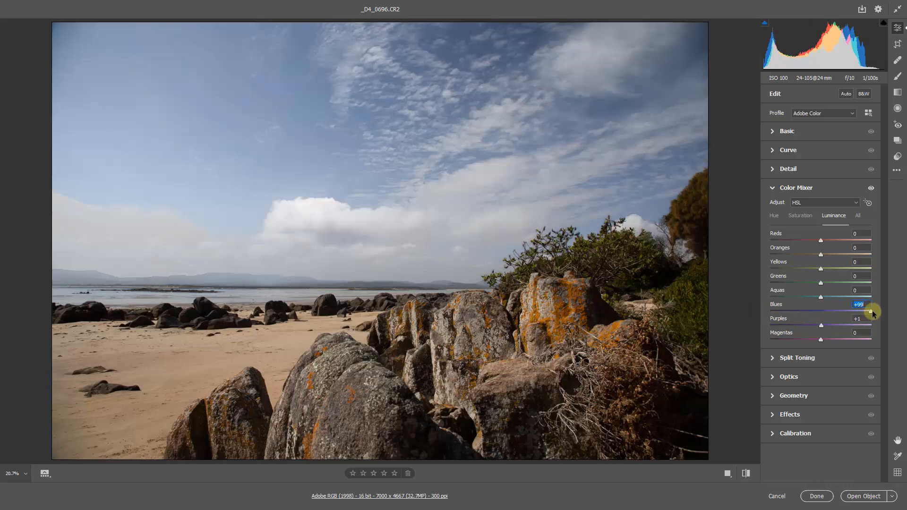
{"action": "left_click", "coordinate": [772, 311]}
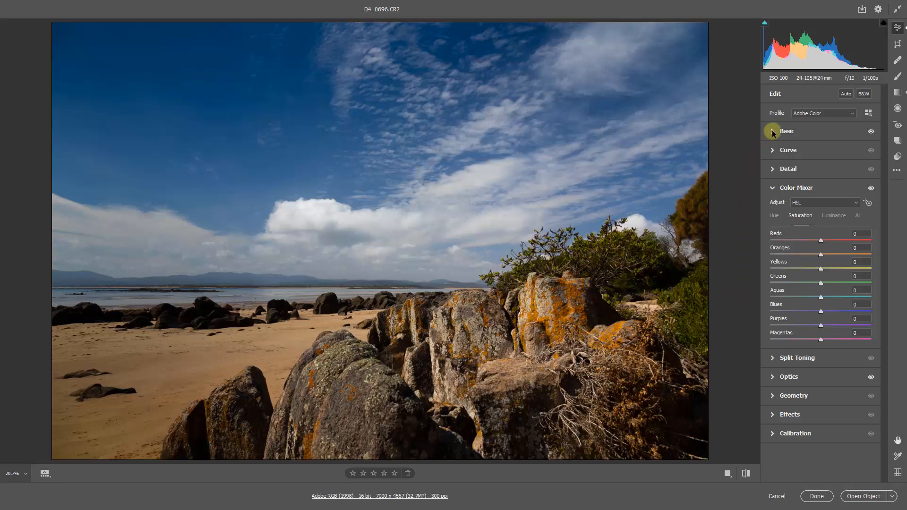
- Raise the Vibrance of the beach photo to +79 and nudge its overall Saturation slightly upward
{"action": "left_click", "coordinate": [788, 132]}
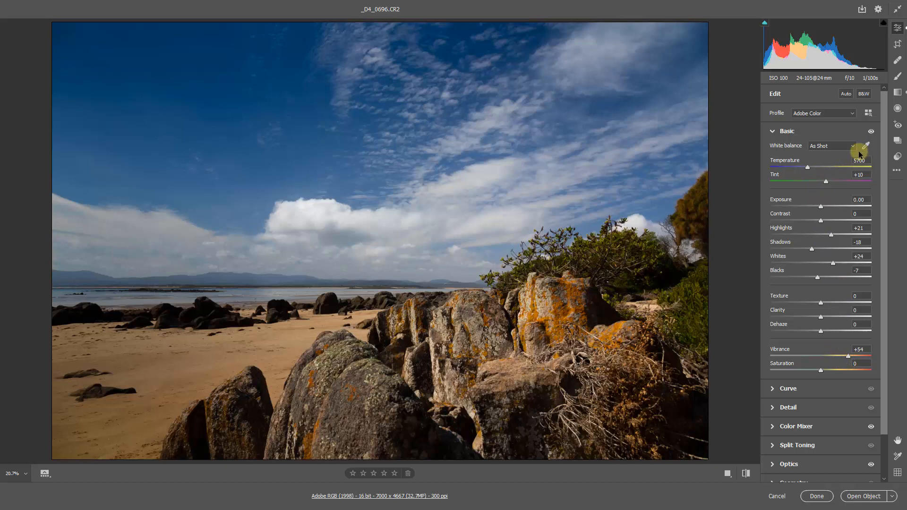
{"action": "left_click", "coordinate": [784, 424]}
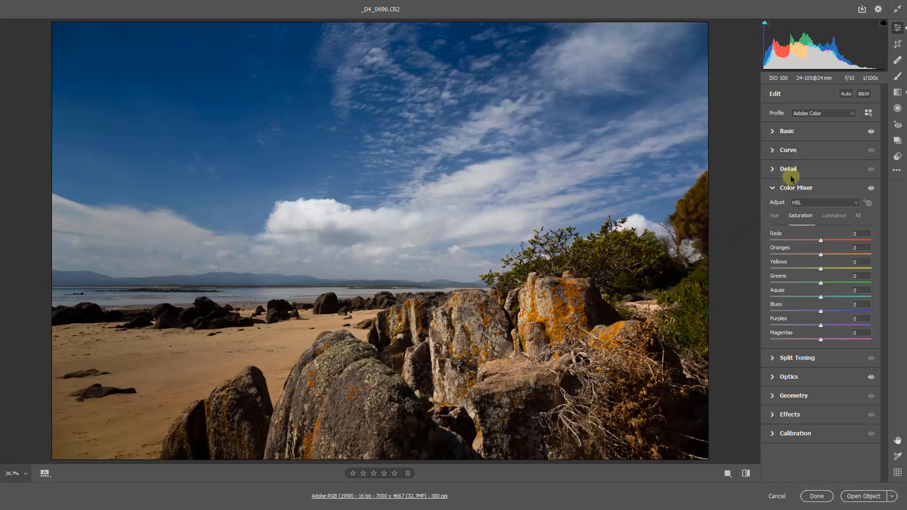
{"action": "left_click", "coordinate": [817, 132]}
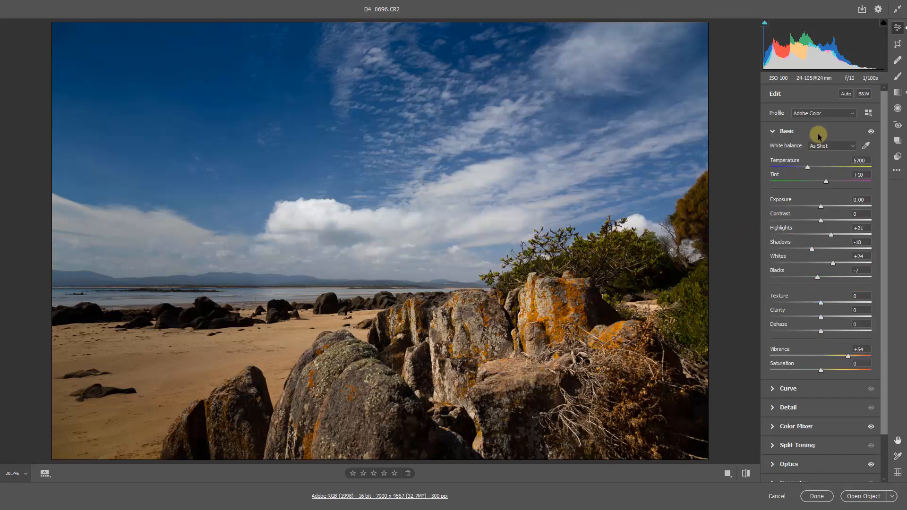
{"action": "left_click", "coordinate": [860, 356]}
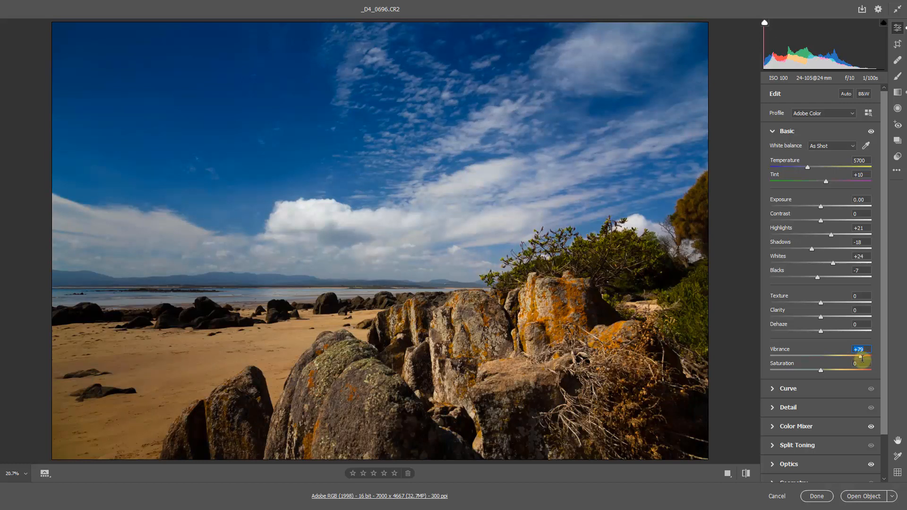
{"action": "left_click_drag", "start_coordinate": [821, 373], "coordinate": [824, 373]}
- Try a Blues hue of +9 in the Color Mixer, and reset it
{"action": "left_click", "coordinate": [781, 426]}
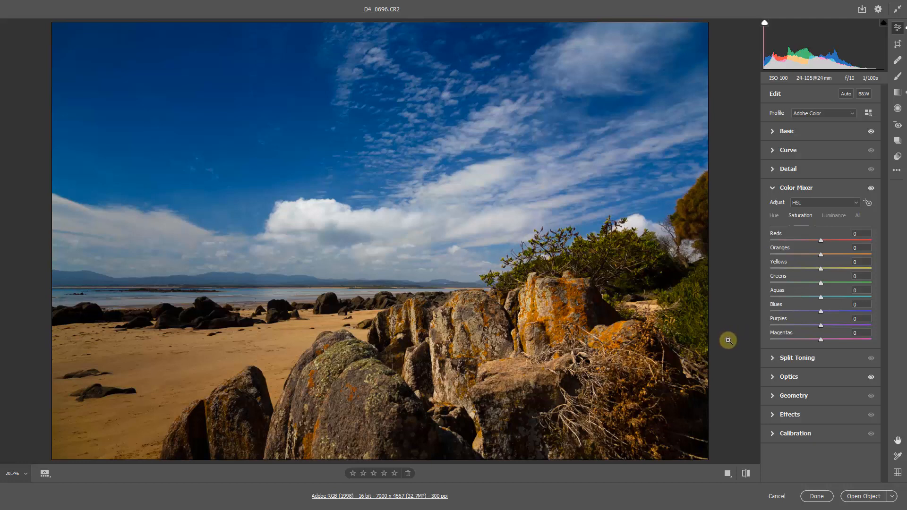
{"action": "left_click", "coordinate": [775, 217]}
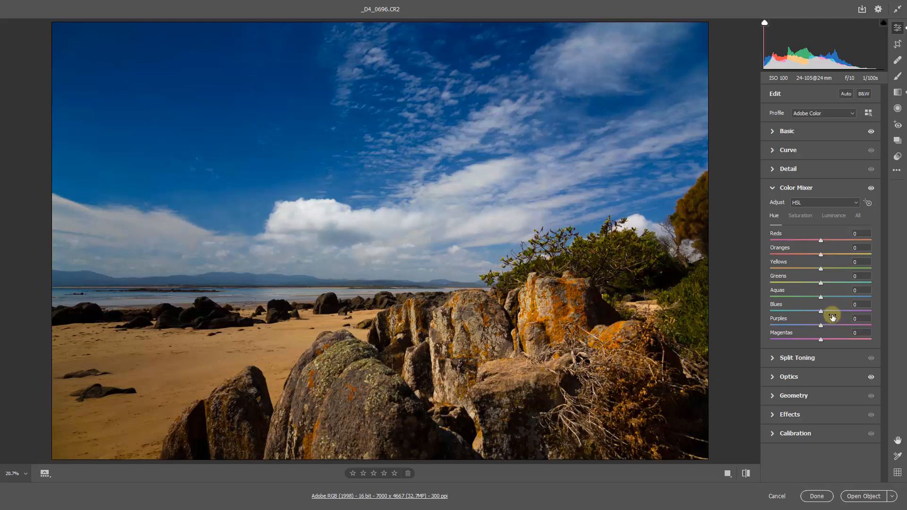
{"action": "left_click", "coordinate": [859, 304]}
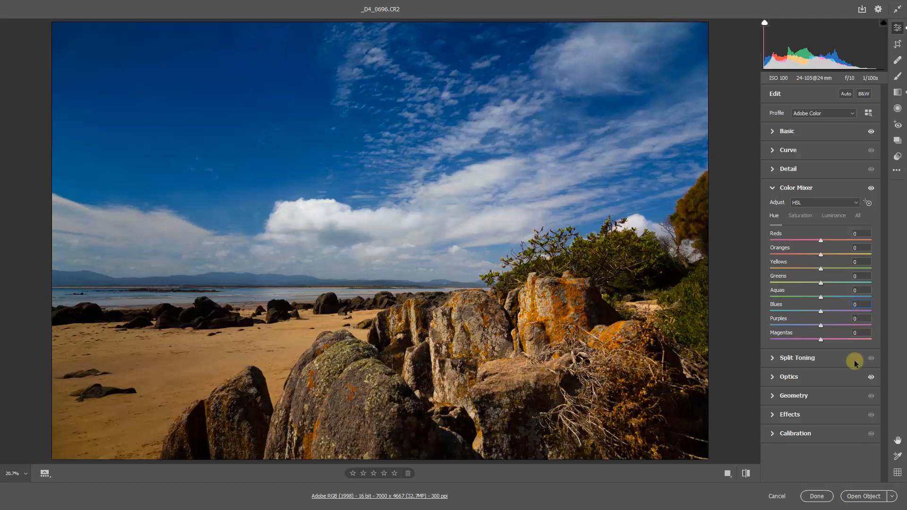
{"action": "key", "text": "Up"}
{"action": "key", "text": "Up"}
{"action": "key", "text": "Up"}
{"action": "key", "text": "Up"}
{"action": "key", "text": "Up"}
{"action": "key", "text": "Up"}
{"action": "key", "text": "Up"}
{"action": "key", "text": "Up"}
{"action": "key", "text": "Up"}
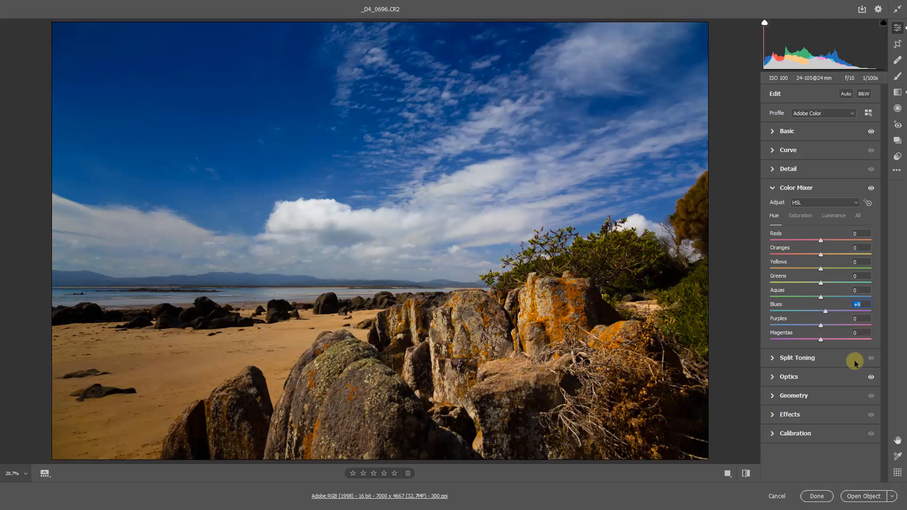
{"action": "double_click", "coordinate": [826, 312]}
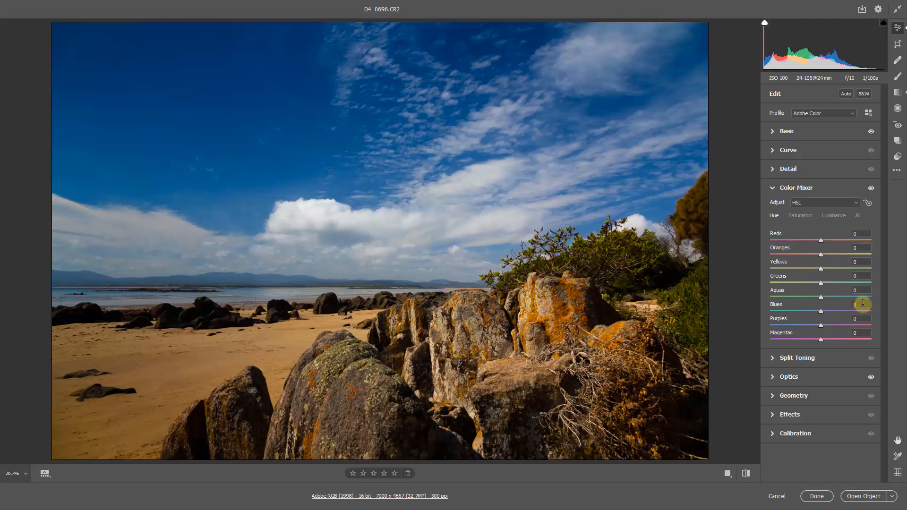
- Set the Blues hue to +10 in the Color Mixer, raising it in small increments and backing off
{"action": "key", "text": "Up"}
{"action": "key", "text": "Up"}
{"action": "key", "text": "Up"}
{"action": "key", "text": "Up"}
{"action": "key", "text": "Up"}
{"action": "key", "text": "Up"}
{"action": "key", "text": "Up"}
{"action": "key", "text": "Up"}
{"action": "key", "text": "Up"}
{"action": "key", "text": "Up"}
{"action": "key", "text": "Up"}
{"action": "key", "text": "Up"}
{"action": "key", "text": "Up"}
{"action": "key", "text": "Up"}
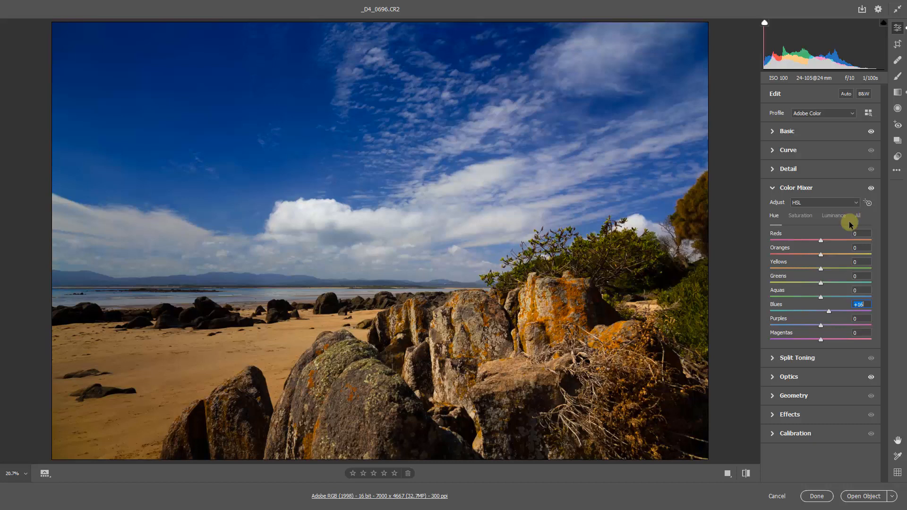
{"action": "key", "text": "Down"}
{"action": "key", "text": "Down"}
{"action": "key", "text": "Down"}
{"action": "key", "text": "Down"}
{"action": "key", "text": "Down"}
{"action": "key", "text": "Down"}
{"action": "key", "text": "Up"}
{"action": "left_click", "coordinate": [731, 339]}
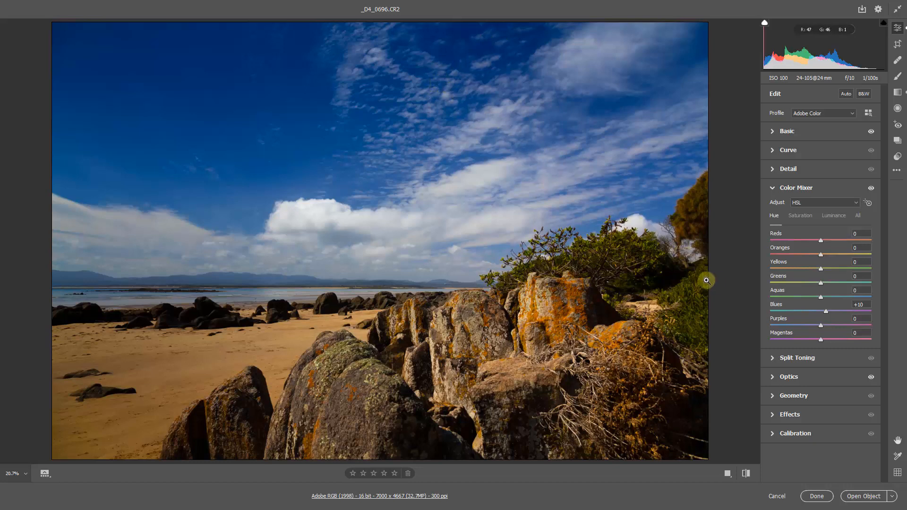
- Set the Blues saturation to -14 and lower the Blues hue by a small increment
{"action": "left_click", "coordinate": [801, 219]}
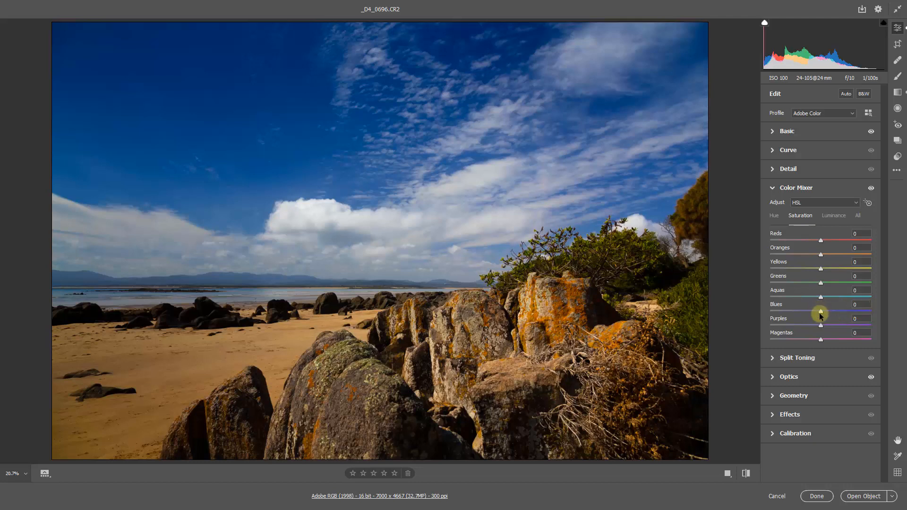
{"action": "mouse_move", "coordinate": [820, 307]}
{"action": "left_mouse_down"}
{"action": "mouse_move", "coordinate": [804, 307]}
{"action": "mouse_move", "coordinate": [815, 308]}
{"action": "left_mouse_up"}
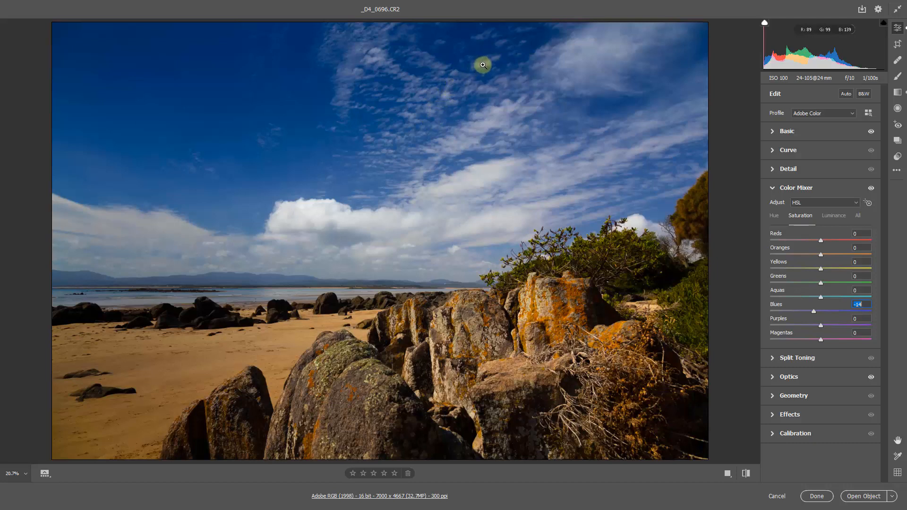
{"action": "left_click", "coordinate": [775, 221]}
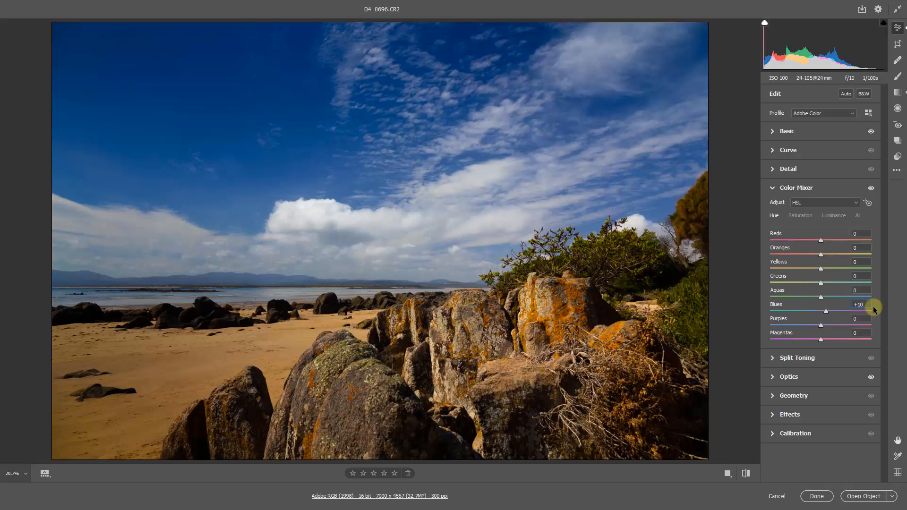
{"action": "key", "text": "Down"}
{"action": "left_click", "coordinate": [879, 312]}
- Fine-tune the Blues luminance of the beach photo in the Color Mixer
{"action": "left_click", "coordinate": [833, 218]}
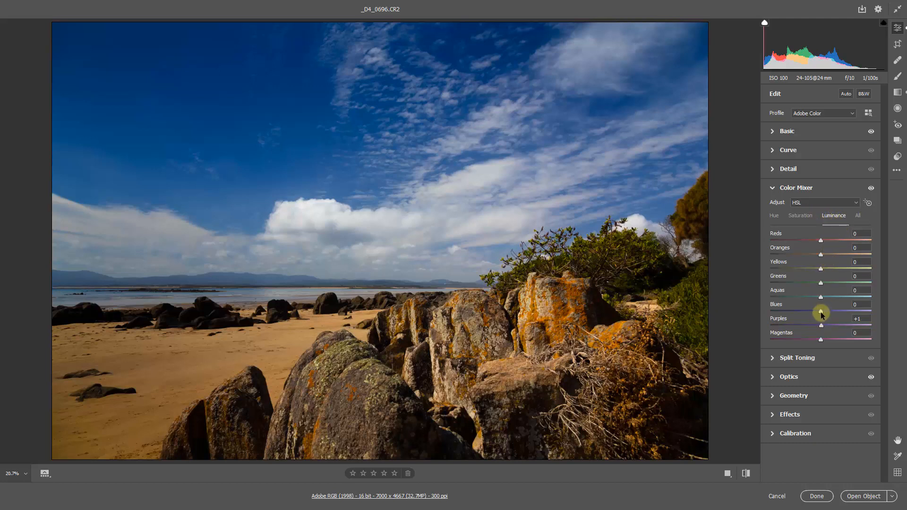
{"action": "mouse_move", "coordinate": [821, 313]}
{"action": "left_mouse_down"}
{"action": "mouse_move", "coordinate": [770, 316]}
{"action": "mouse_move", "coordinate": [820, 316]}
{"action": "left_mouse_up"}
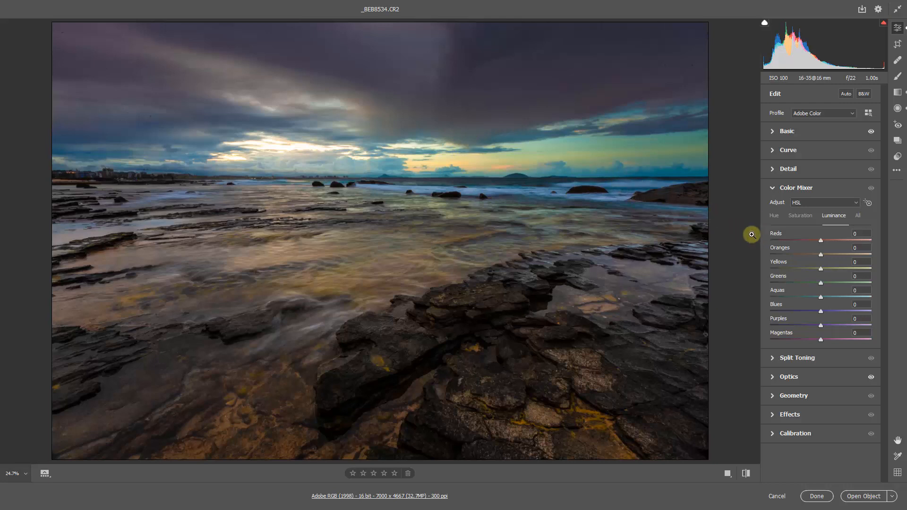
- With the targeted adjustment tool, shift the hue of the greenish sky above the horizon to Yellows -3, Greens -38 and Aquas +22
{"action": "left_click", "coordinate": [775, 216]}
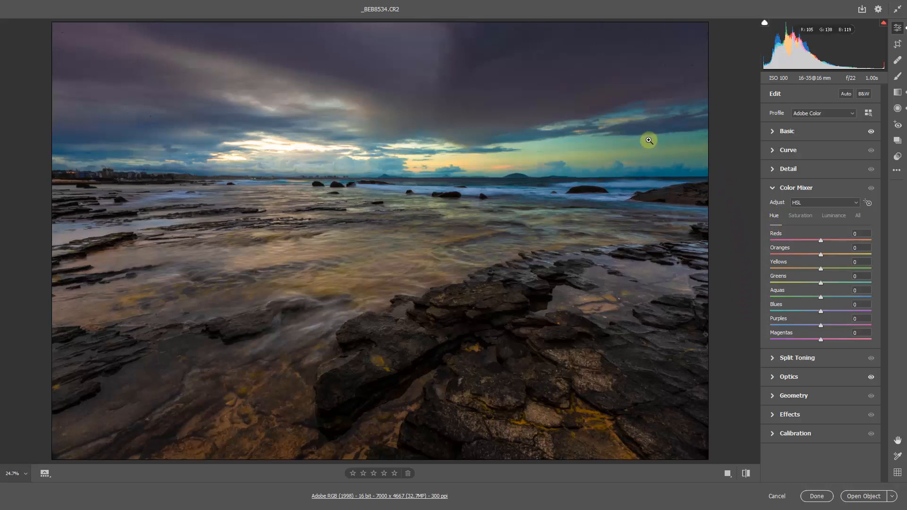
{"action": "left_click", "coordinate": [868, 204]}
{"action": "left_click_drag", "start_coordinate": [645, 139], "coordinate": [650, 139]}
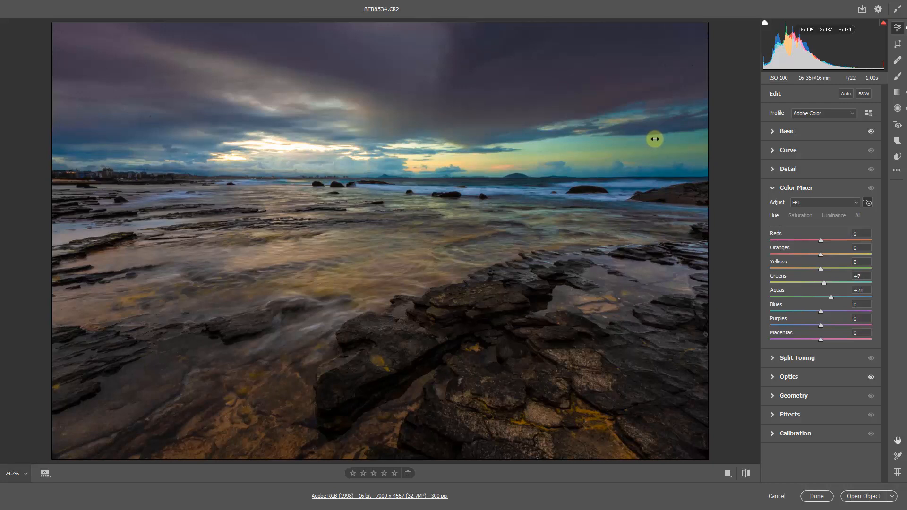
{"action": "left_click_drag", "start_coordinate": [655, 139], "coordinate": [655, 139]}
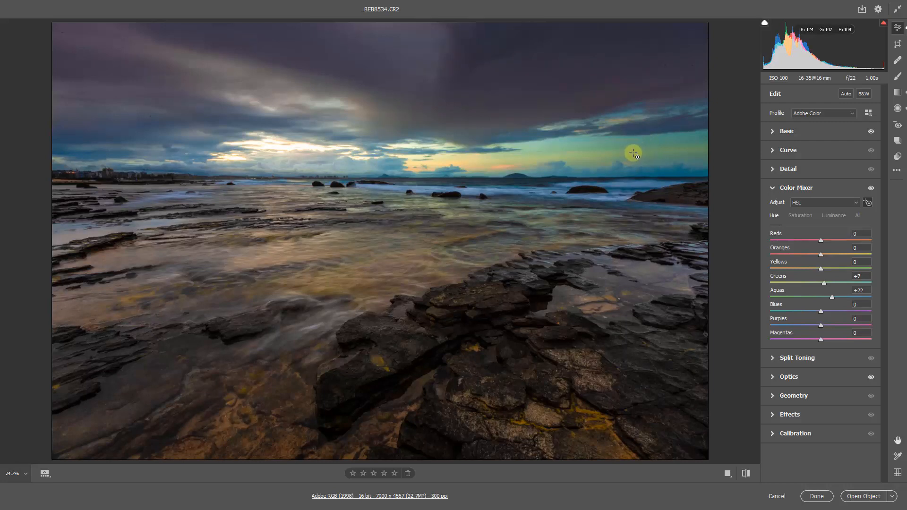
{"action": "left_click_drag", "start_coordinate": [635, 152], "coordinate": [612, 154]}
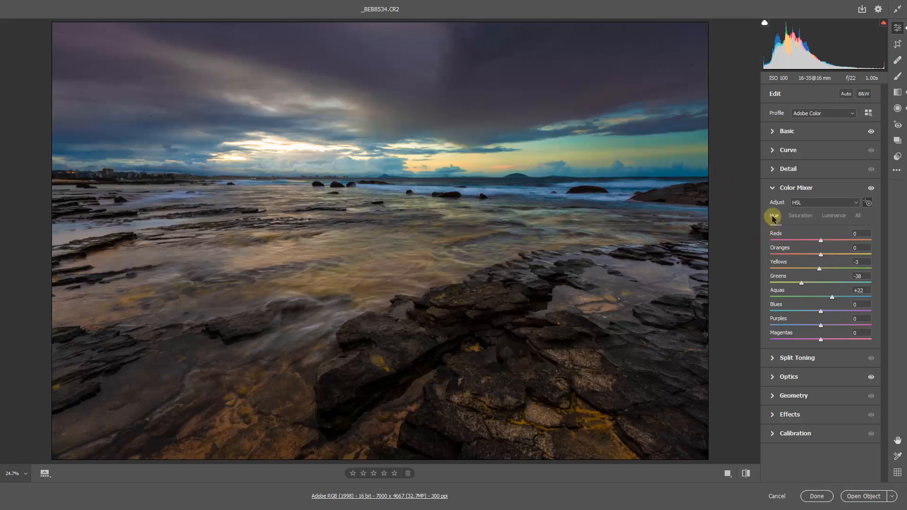
- Reduce the saturation of the blue cloud band just above the horizon with the targeted adjustment tool
{"action": "left_click", "coordinate": [800, 220]}
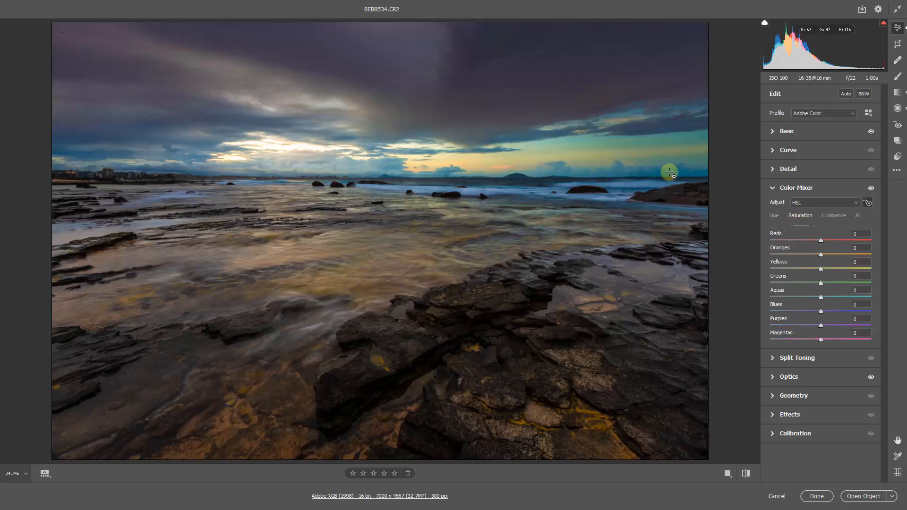
{"action": "left_click_drag", "start_coordinate": [667, 174], "coordinate": [659, 174]}
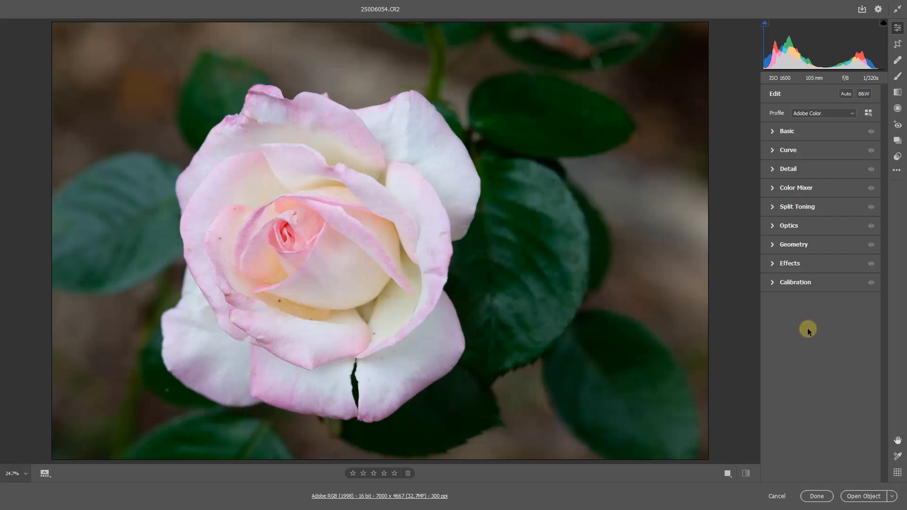
- Using targeted saturation adjustment, raise the rose centre to Reds +67 and Oranges +42, and lower the leaves to Greens -41 and Aquas -13
{"action": "left_click", "coordinate": [790, 189]}
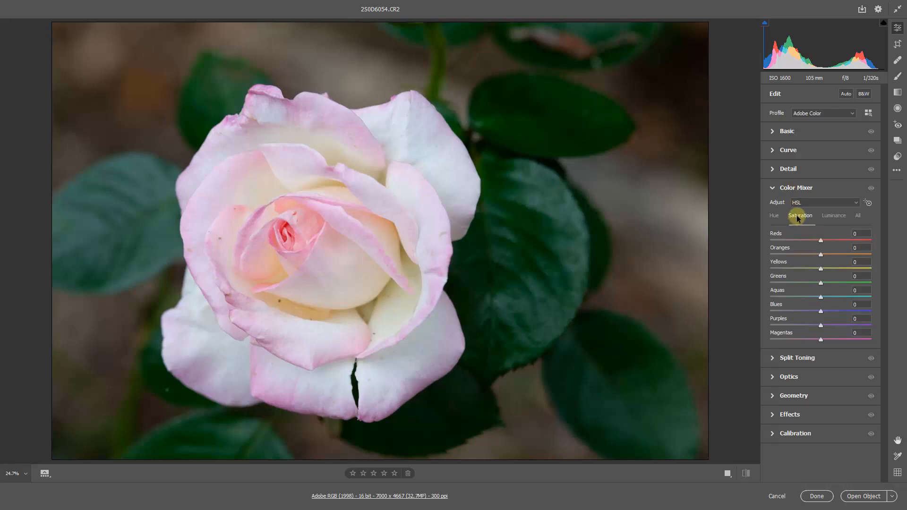
{"action": "left_click", "coordinate": [867, 204]}
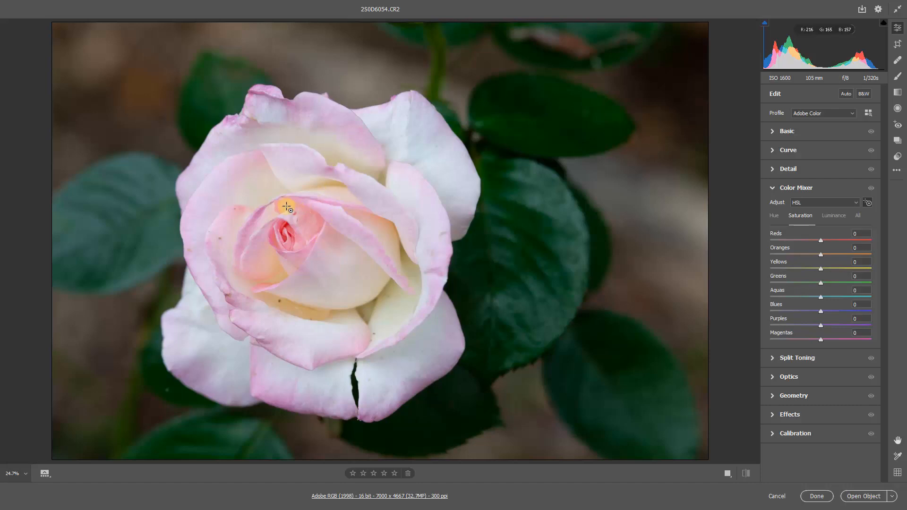
{"action": "left_click_drag", "start_coordinate": [287, 206], "coordinate": [325, 230]}
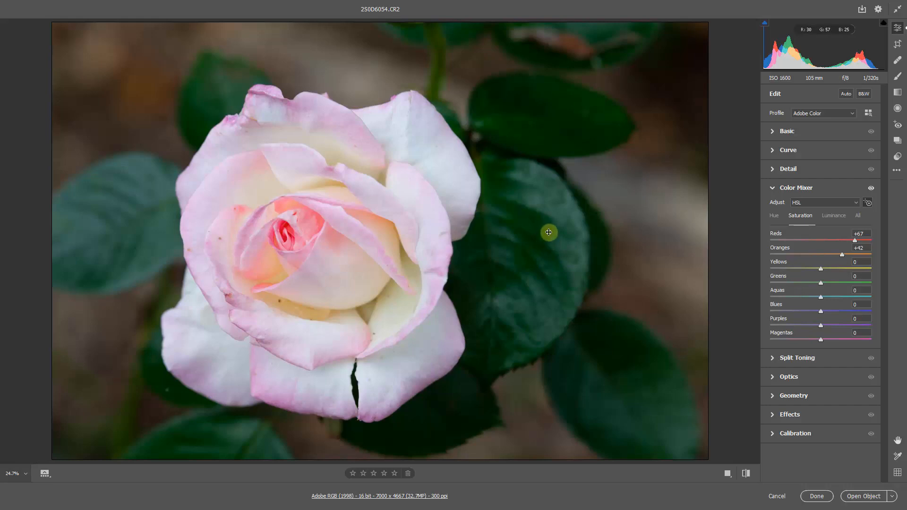
{"action": "left_click_drag", "start_coordinate": [548, 232], "coordinate": [539, 252]}
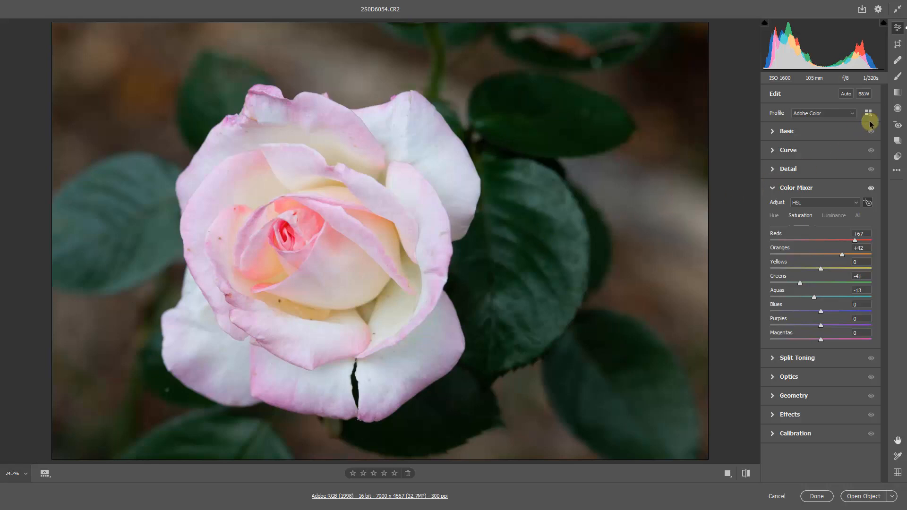
- Add a radial filter fitted to the whole rose image, hide its overlay and set its Exposure to -0.85
{"action": "left_click", "coordinate": [897, 109]}
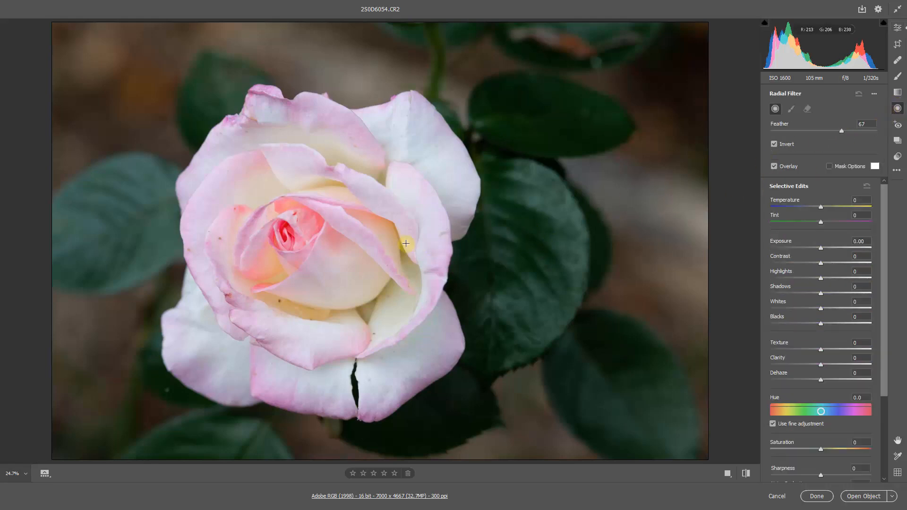
{"action": "double_click", "coordinate": [373, 245]}
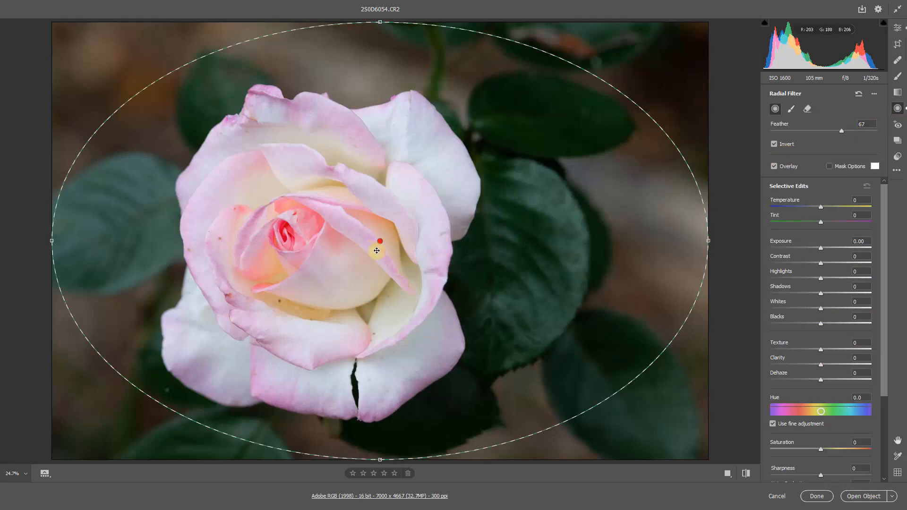
{"action": "key", "text": "v"}
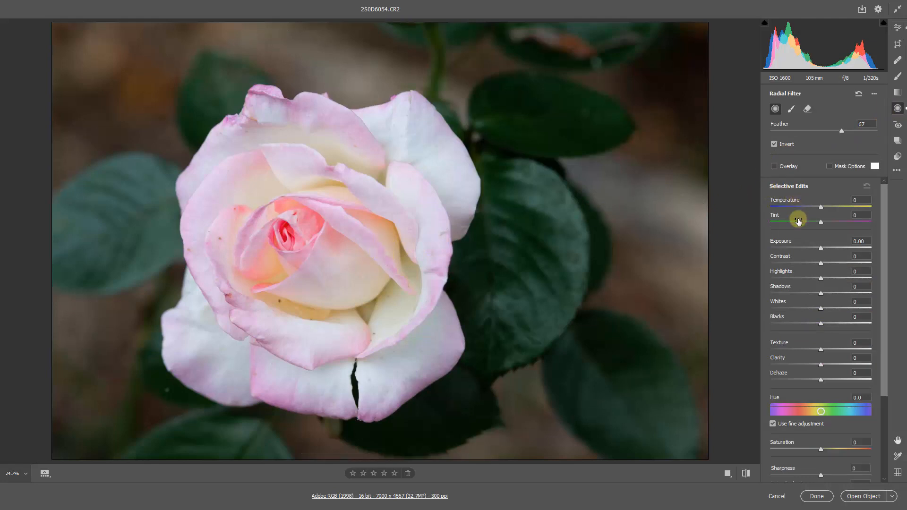
{"action": "left_click_drag", "start_coordinate": [820, 252], "coordinate": [809, 251]}
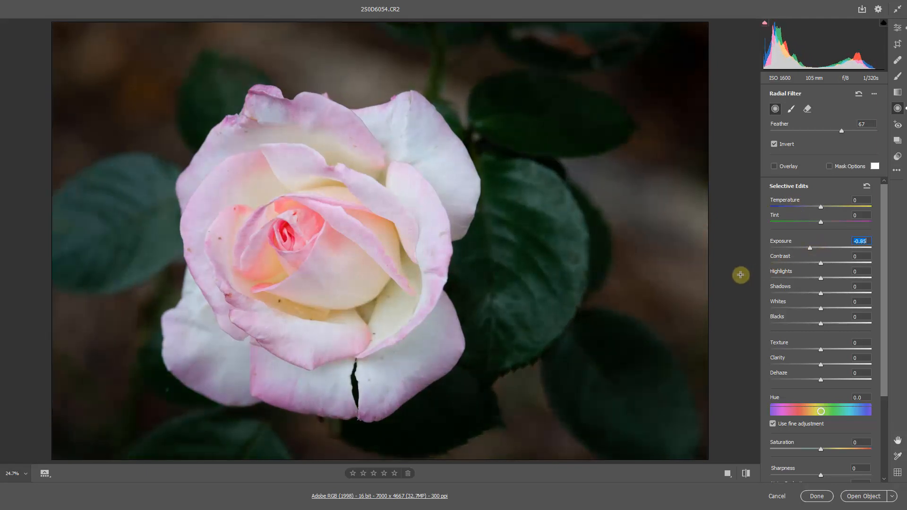